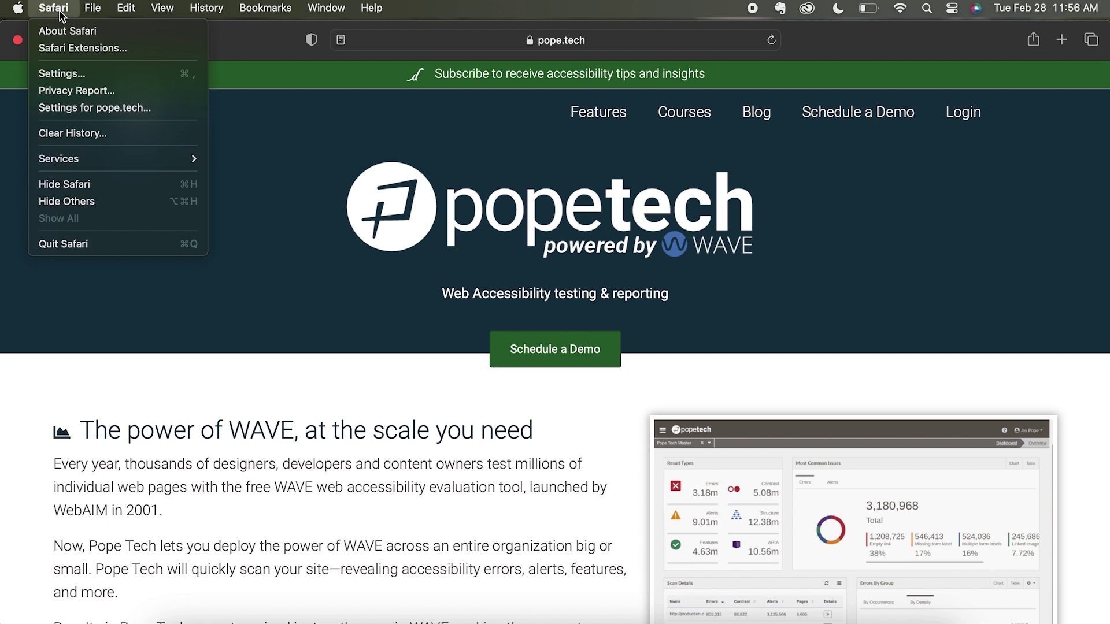
Step: Enable highlighting each webpage item with Tab in Safari's Advanced accessibility settings and close the settings window
{"action": "left_click", "coordinate": [65, 72]}
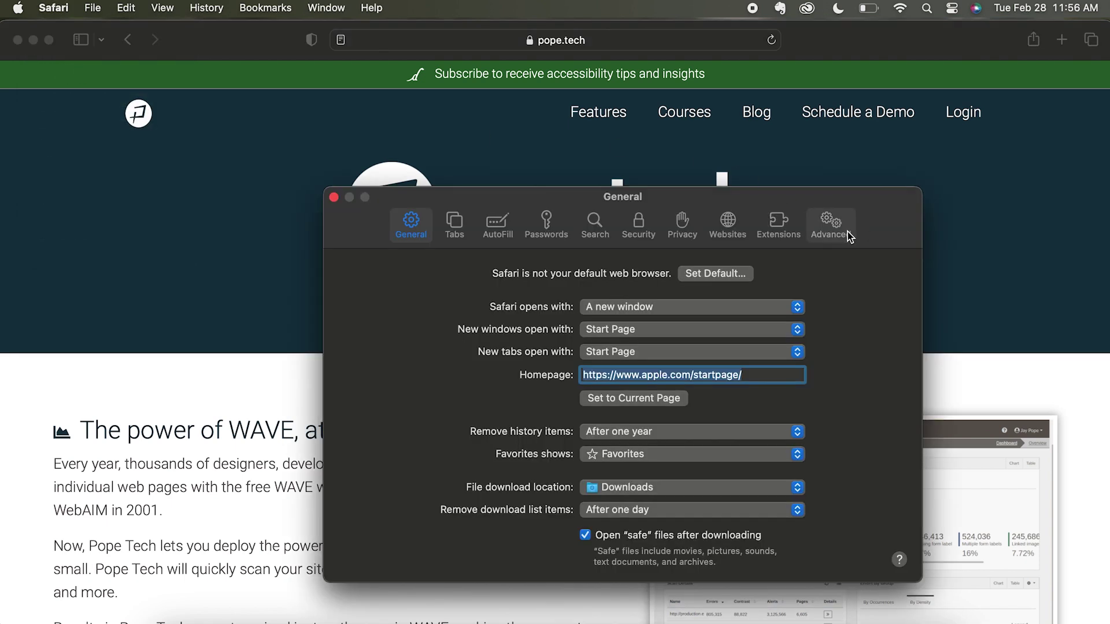
{"action": "left_click", "coordinate": [831, 225]}
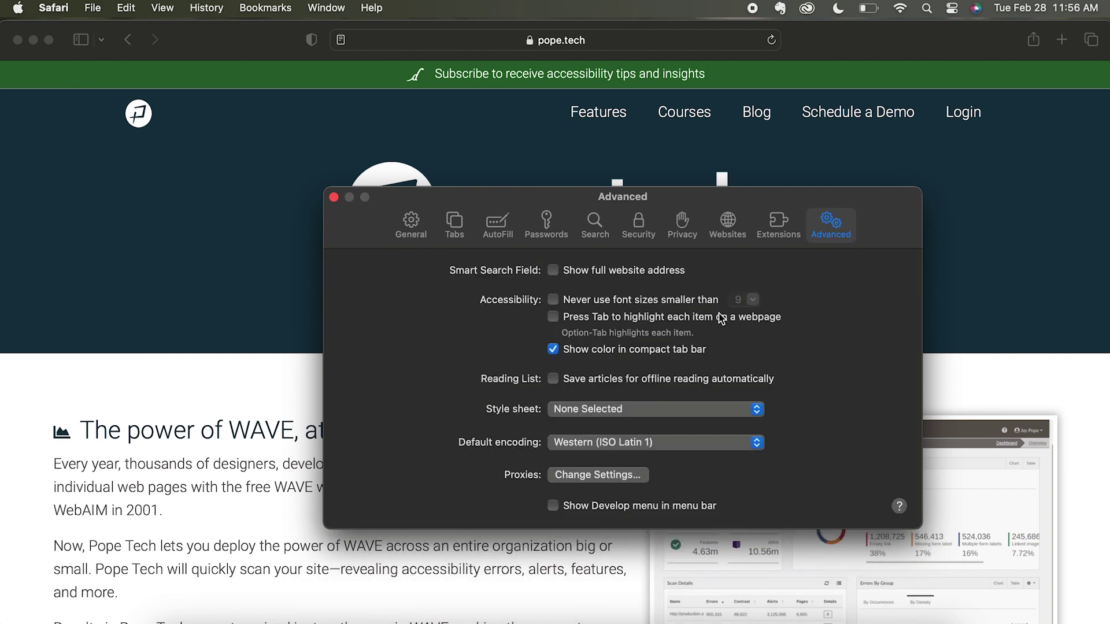
{"action": "left_click", "coordinate": [553, 317]}
{"action": "left_click", "coordinate": [334, 198]}
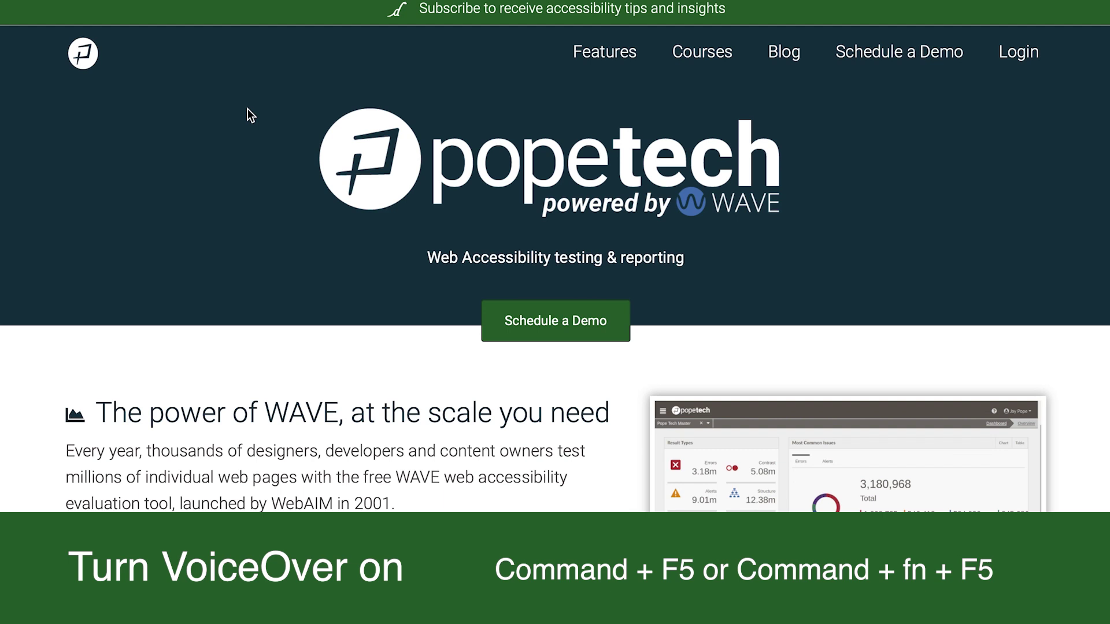
Step: Turn on VoiceOver and choose to use it from the welcome dialog
{"action": "key", "text": "super+F5"}
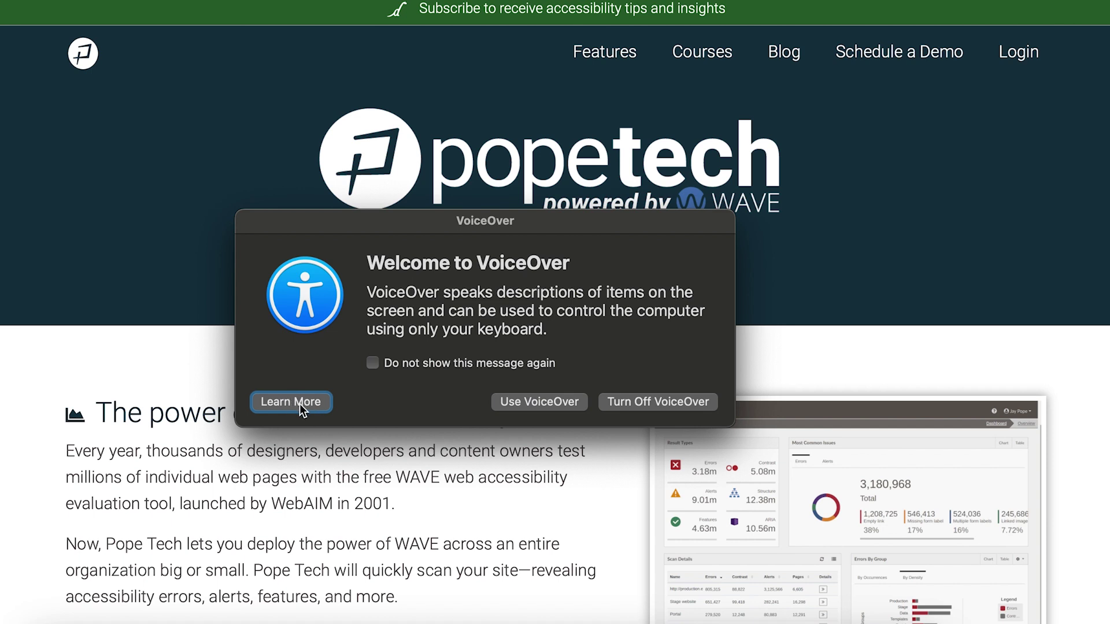
{"action": "left_click", "coordinate": [535, 407]}
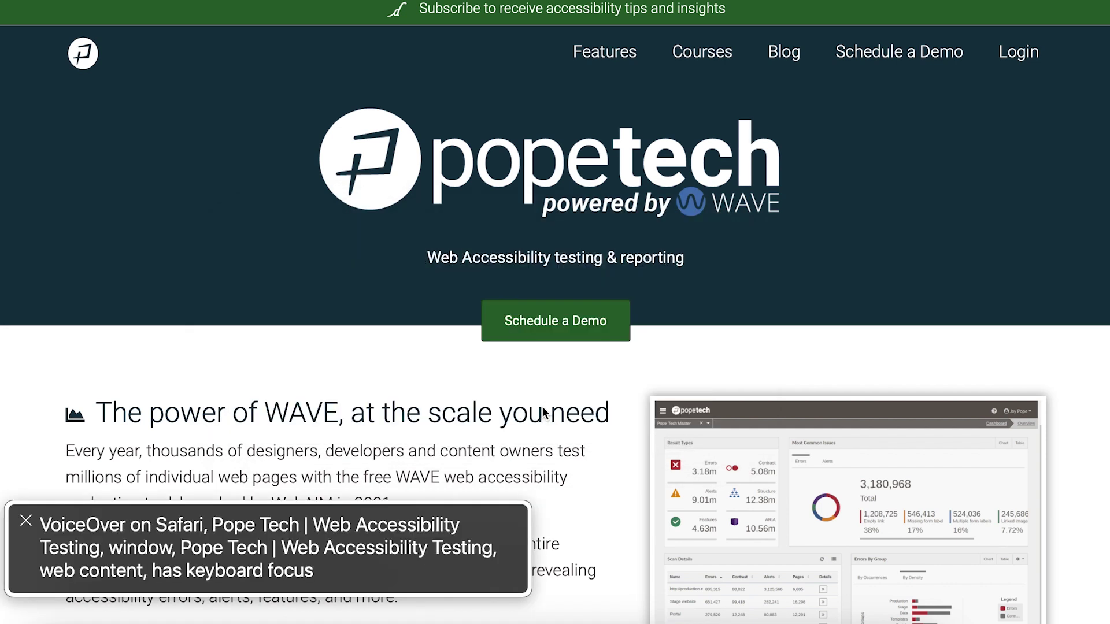
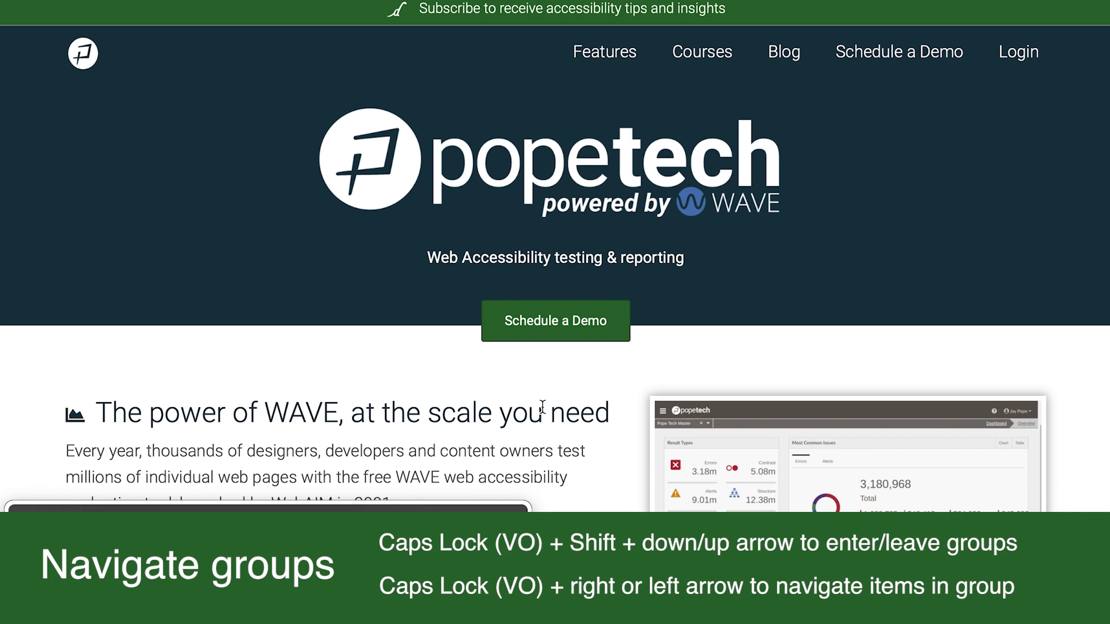
Step: Enter the web content group with VoiceOver and go item by item from Skip to content to the main navigation links
{"action": "key", "text": "ctrl+alt+shift+Down"}
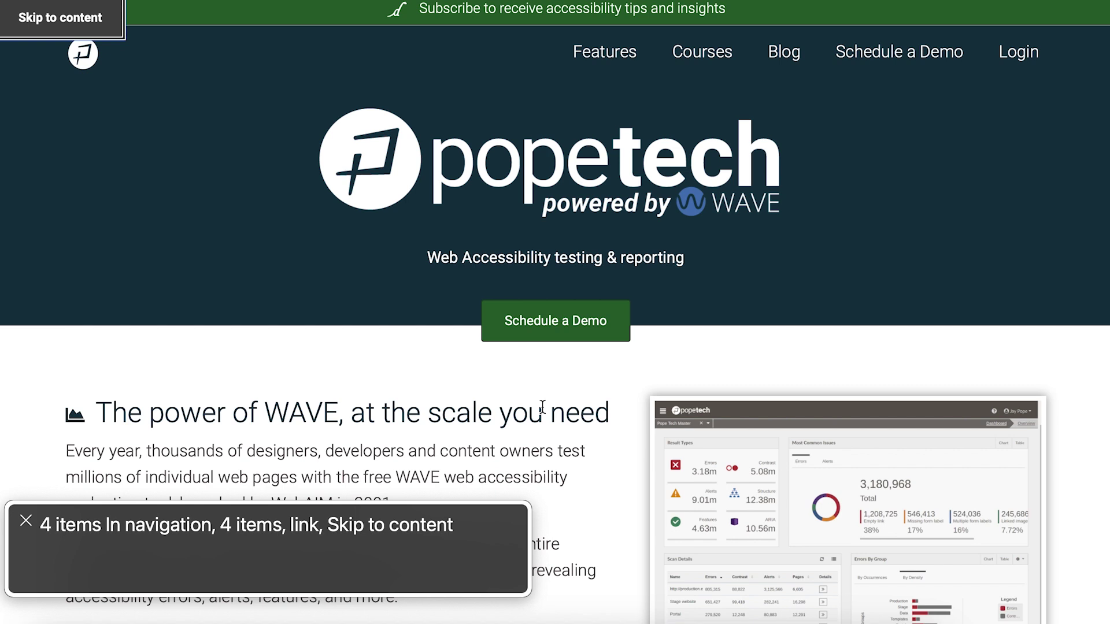
{"action": "key", "text": "ctrl+alt+Right"}
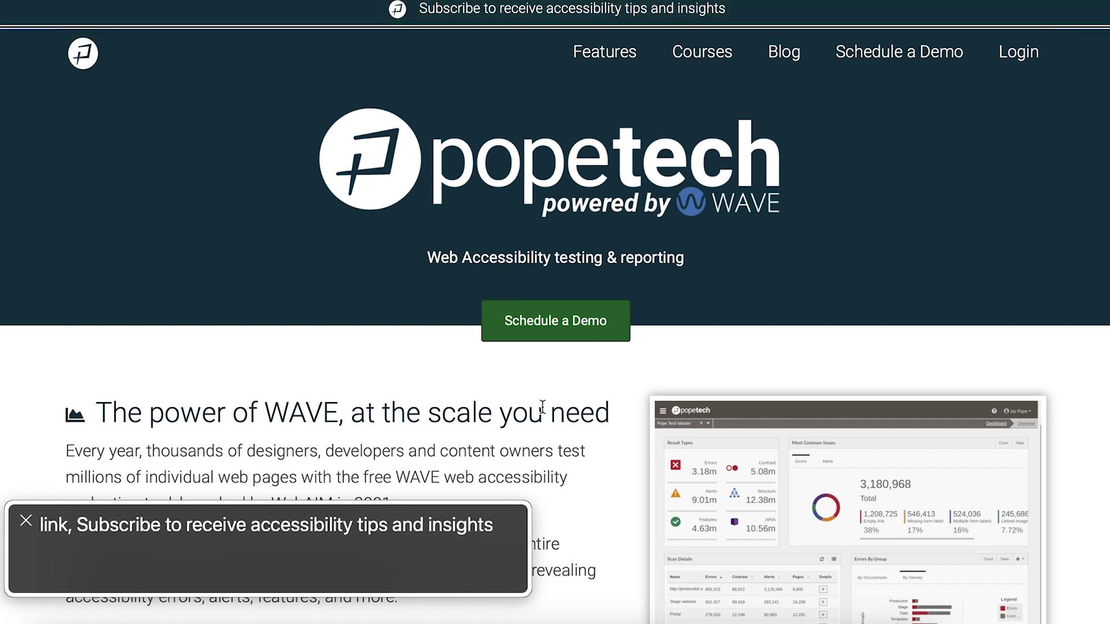
{"action": "key", "text": "ctrl+alt+Right"}
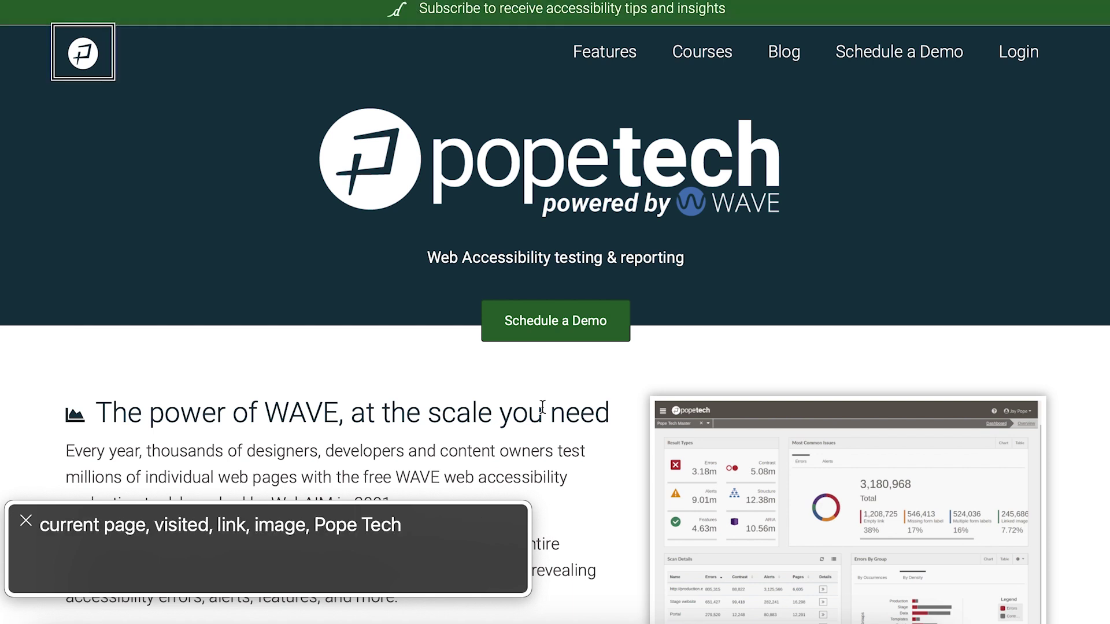
{"action": "key", "text": "ctrl+alt+Right"}
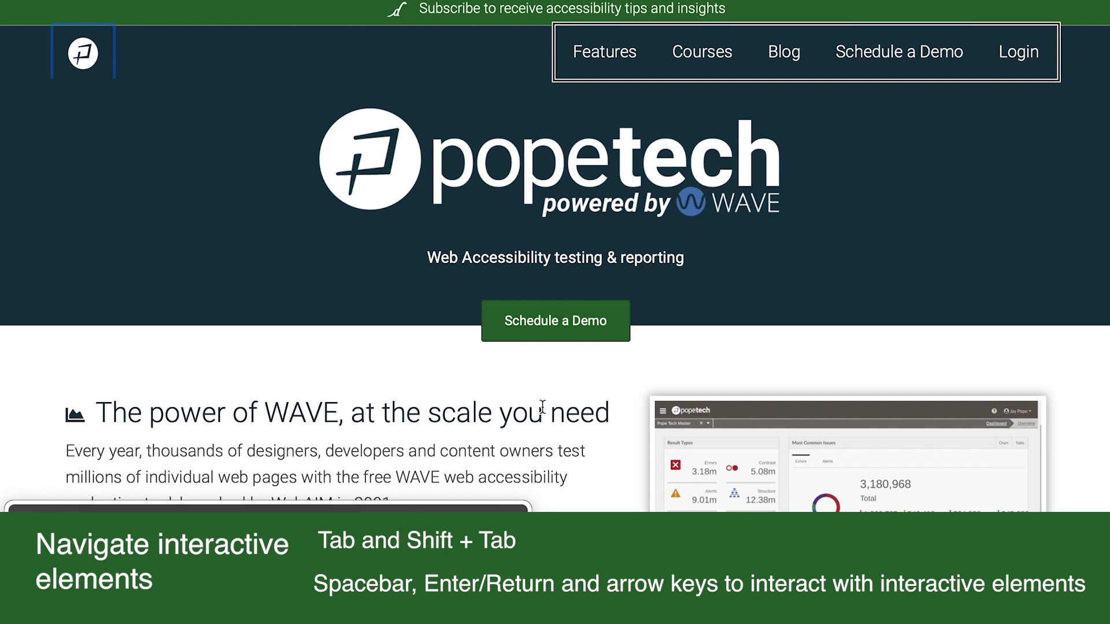
Step: Move keyboard focus through the interactive elements Login, Schedule a Demo and View All Features, and return to Schedule a Demo
{"action": "key", "text": "shift+Tab"}
{"action": "key", "text": "Tab"}
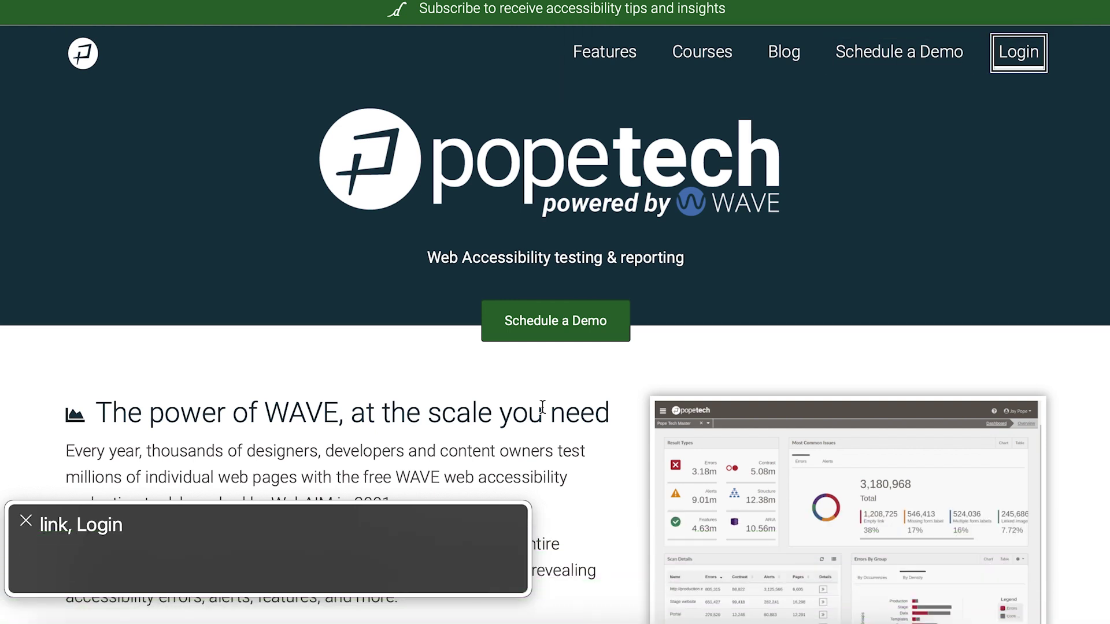
{"action": "key", "text": "Tab"}
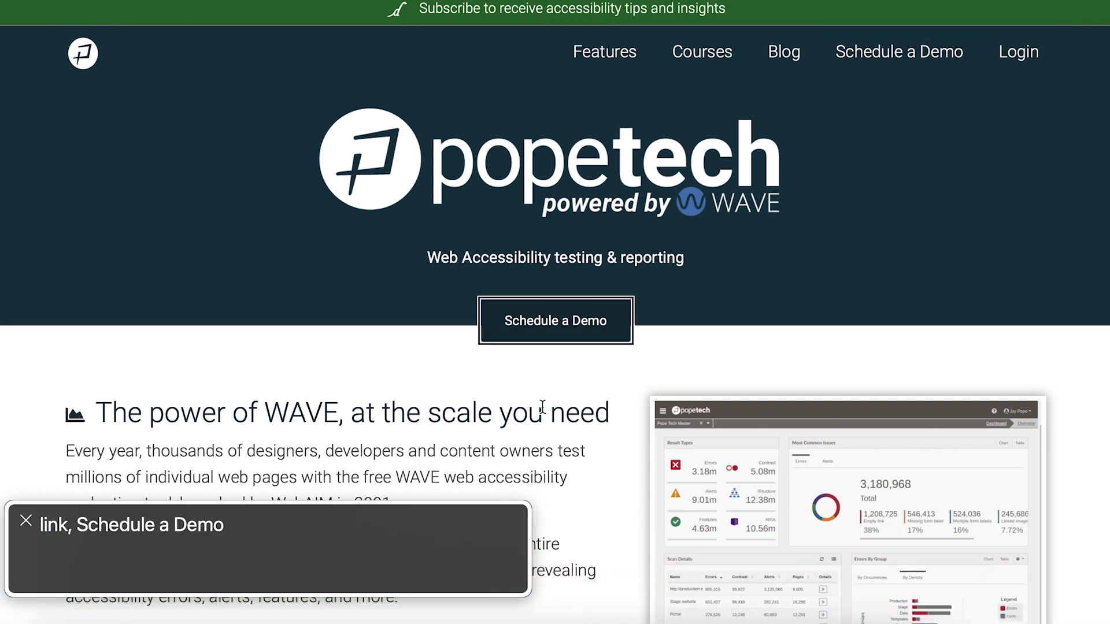
{"action": "key", "text": "Tab"}
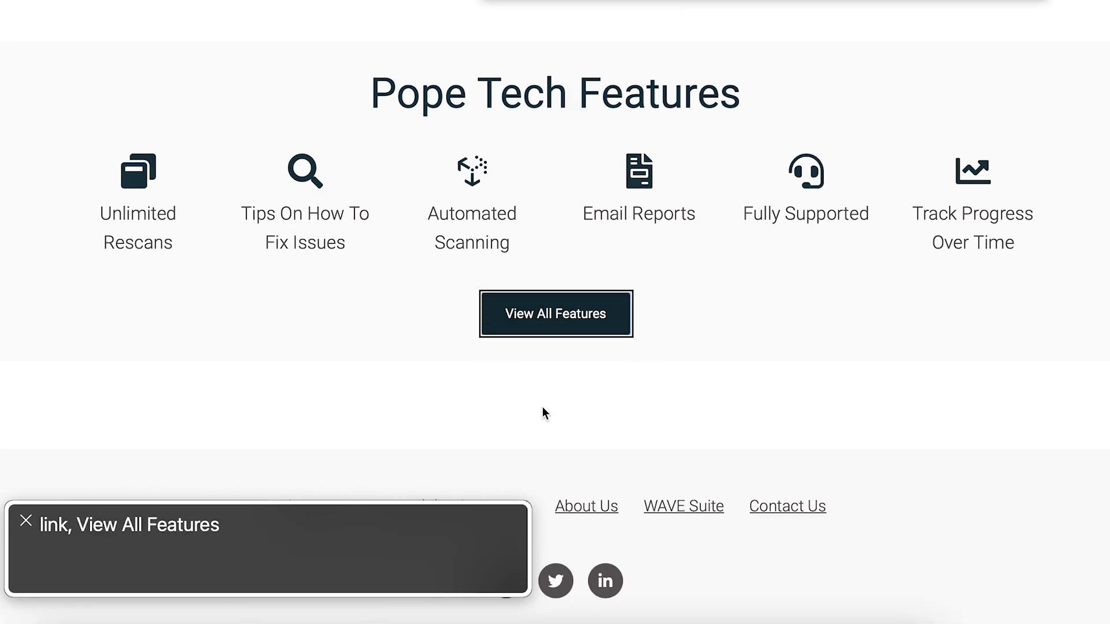
{"action": "key", "text": "shift+Tab"}
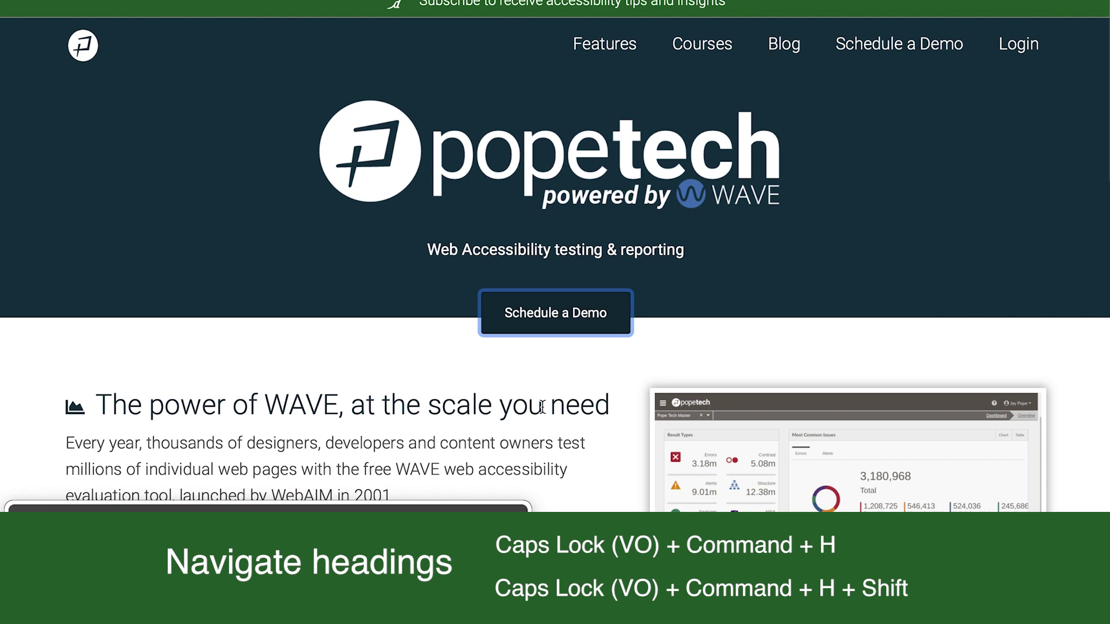
Step: Navigate by heading from the level 1 heading to "Accessibility information fast" and back to "The power of WAVE, at the scale you need"
{"action": "key", "text": "Caps_Lock+super+shift+h"}
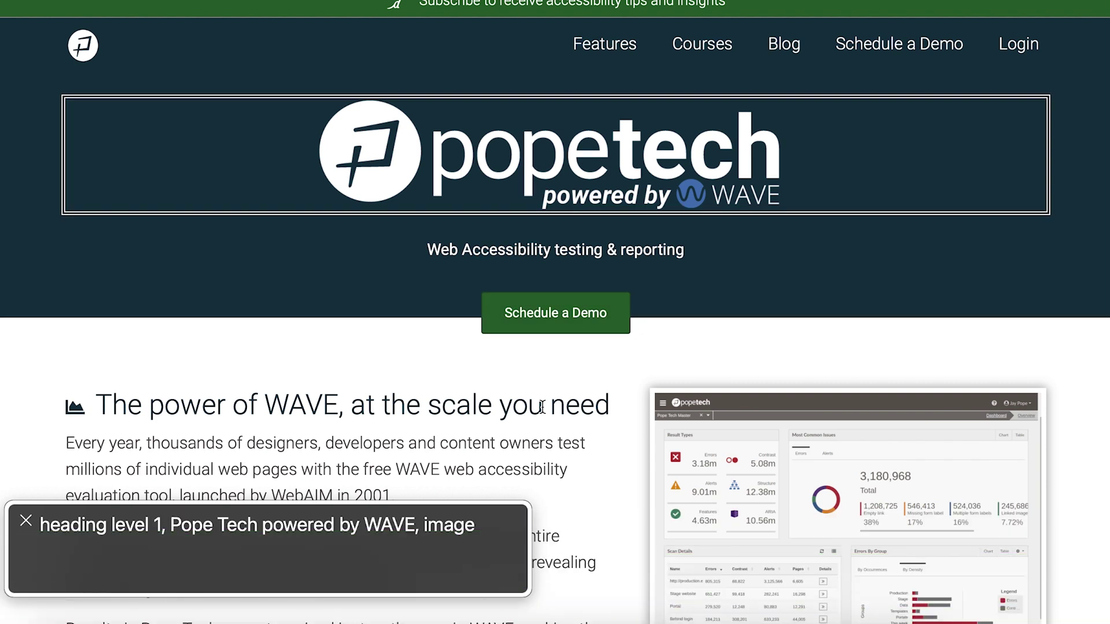
{"action": "key", "text": "ctrl+alt+super+h"}
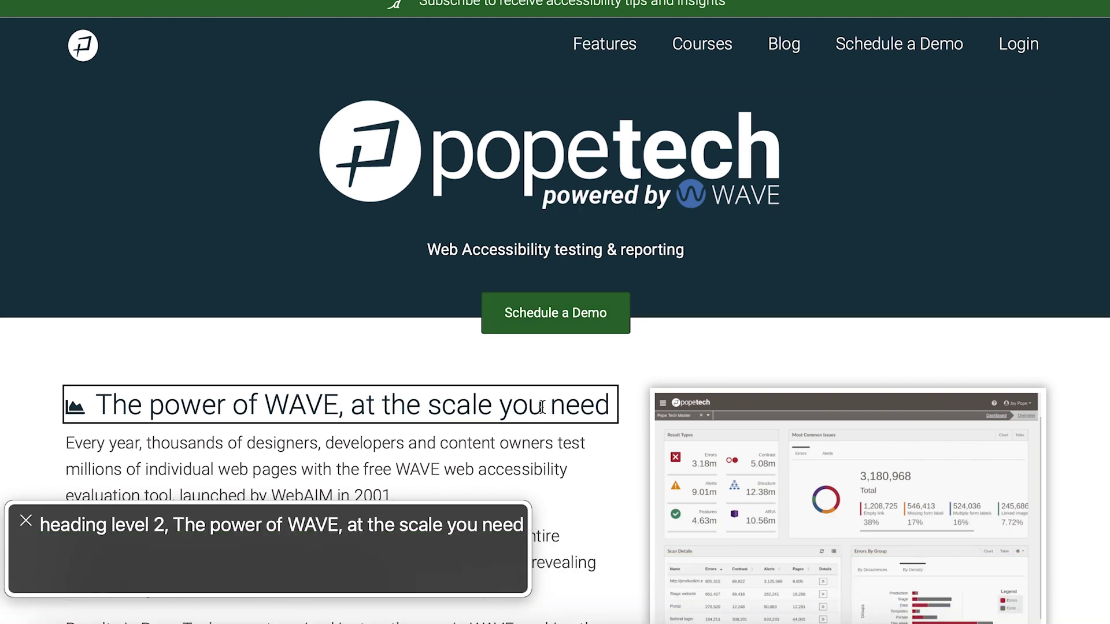
{"action": "key", "text": "ctrl+alt+super+h"}
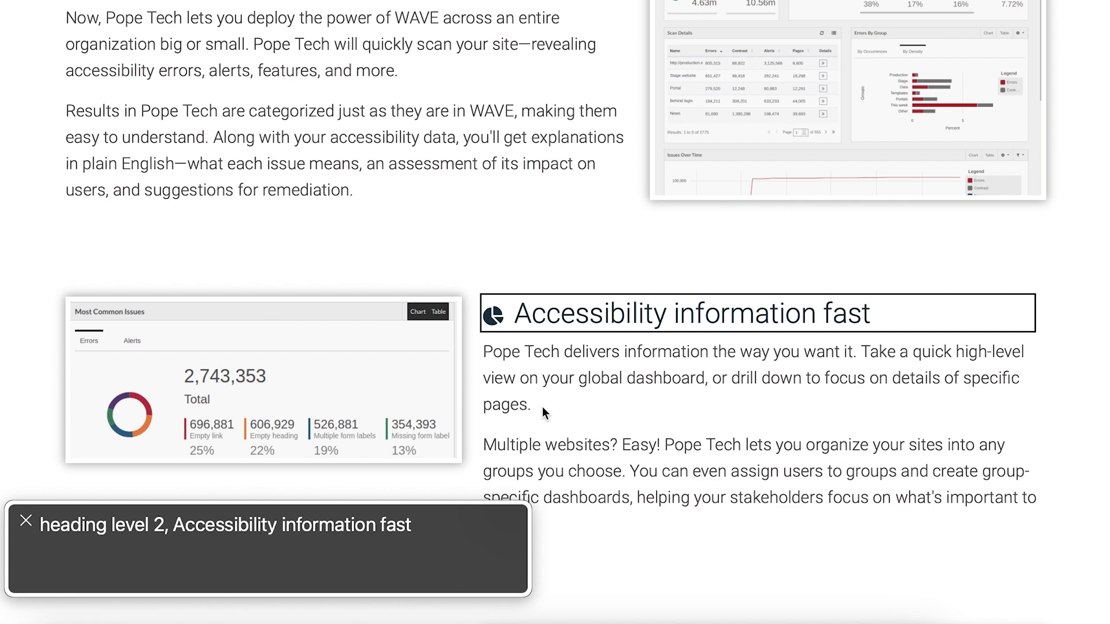
{"action": "key", "text": "ctrl+alt+super+h"}
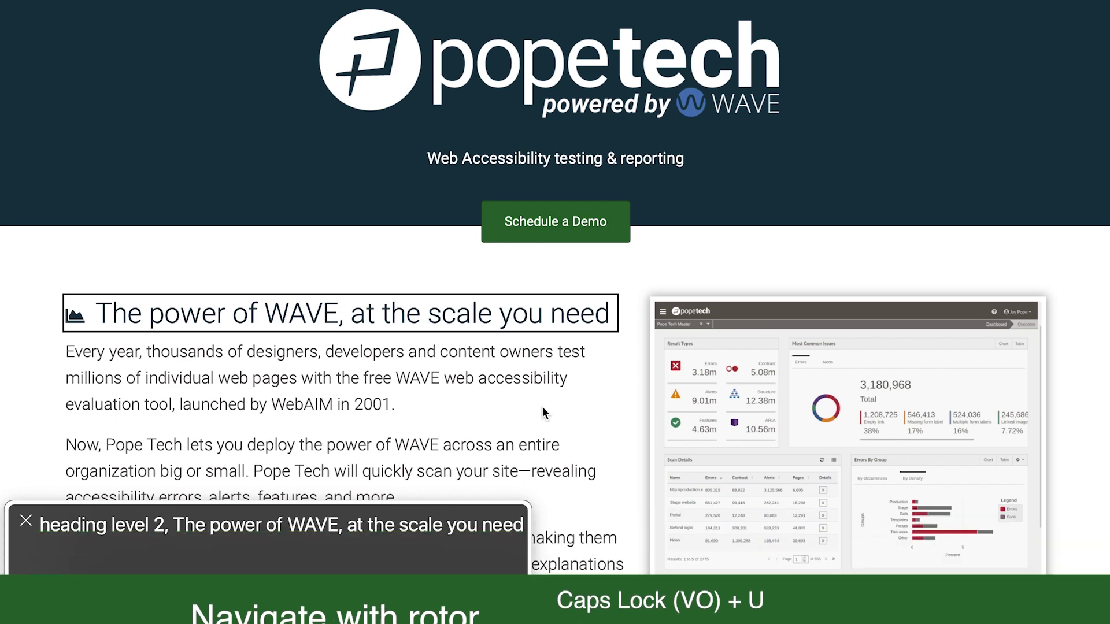
Step: Browse the VoiceOver rotor to its Headings list and jump to "The power of WAVE, at the scale you need"
{"action": "key", "text": "Caps_Lock+u"}
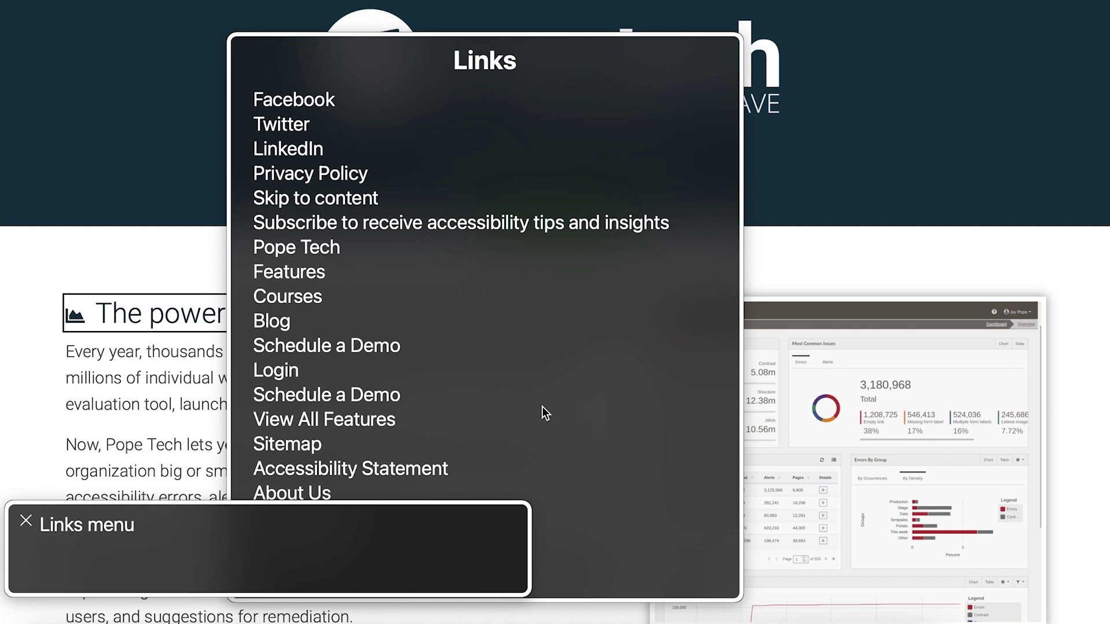
{"action": "key", "text": "Left"}
{"action": "key", "text": "Left"}
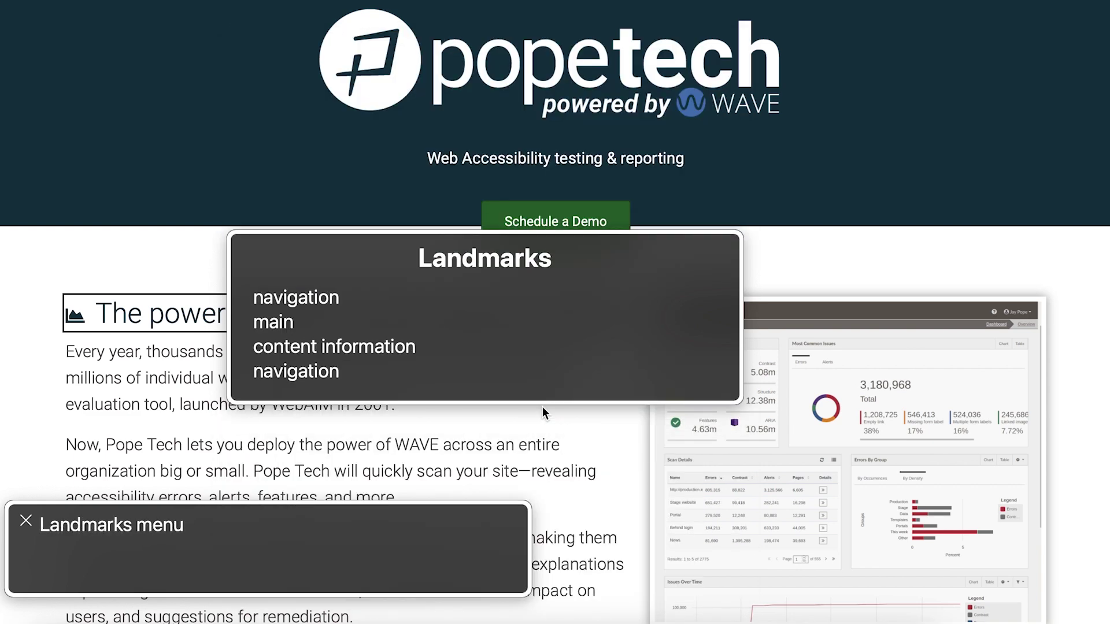
{"action": "key", "text": "Left"}
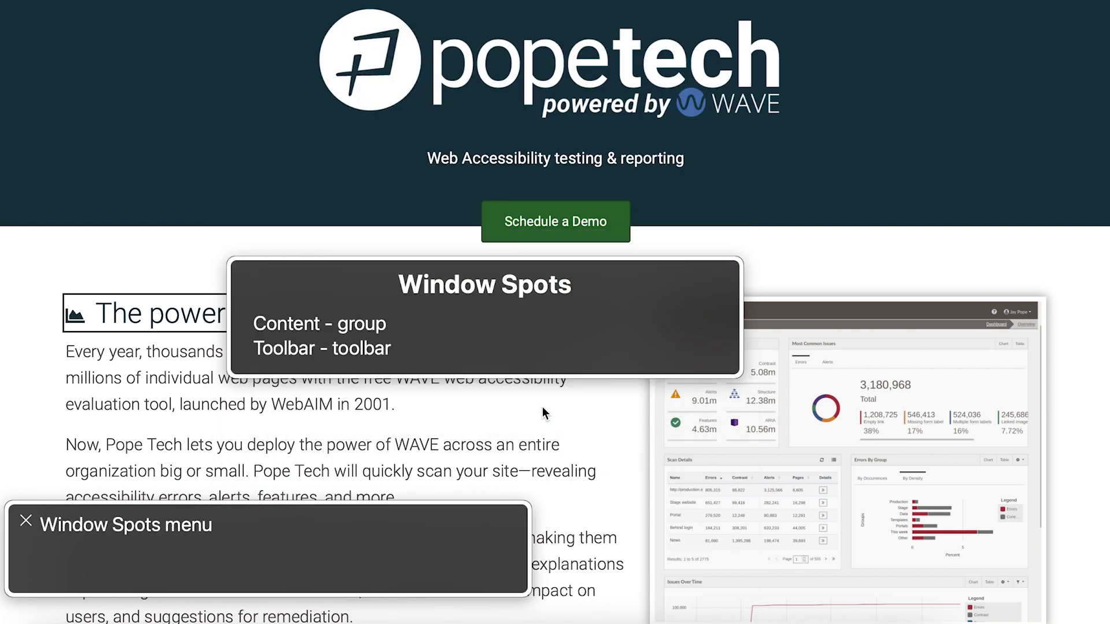
{"action": "key", "text": "Left"}
{"action": "key", "text": "Left"}
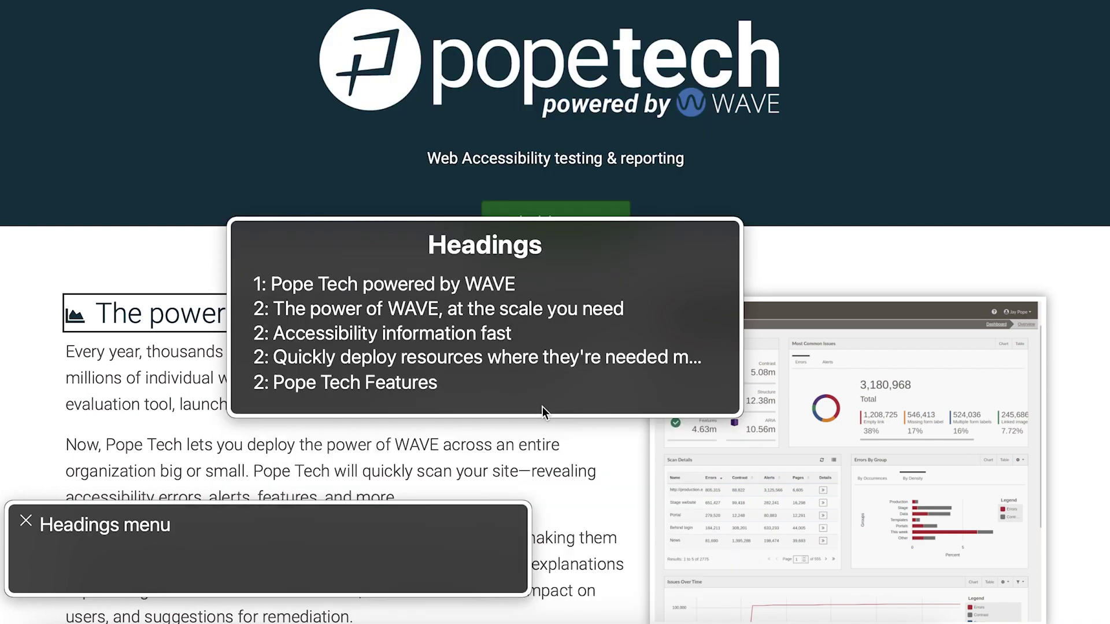
{"action": "key", "text": "Down"}
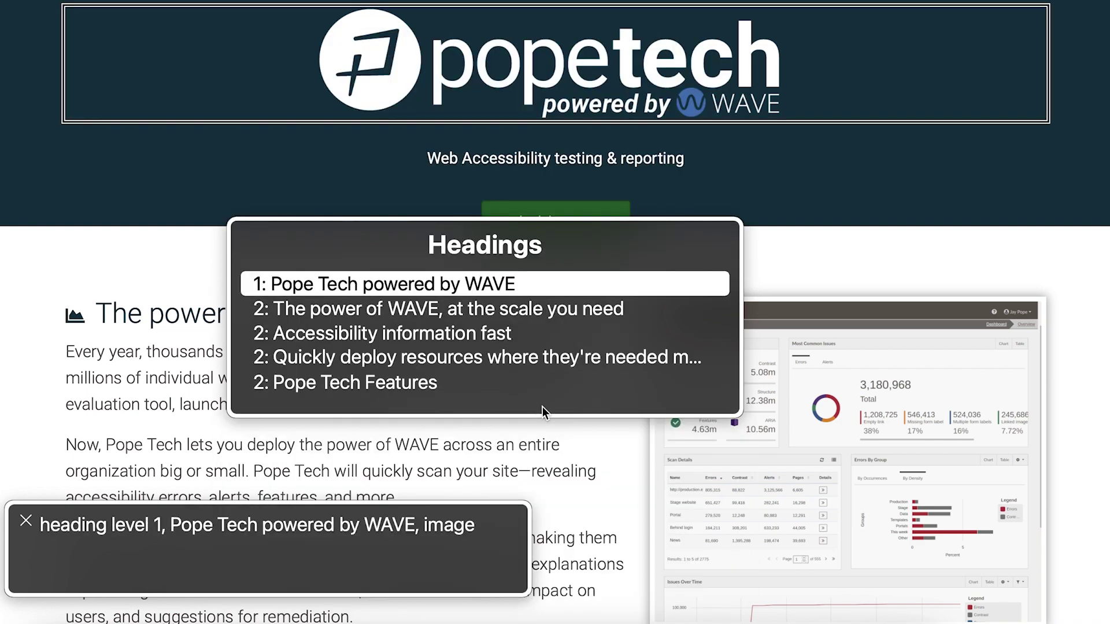
{"action": "key", "text": "Down"}
{"action": "key", "text": "Return"}
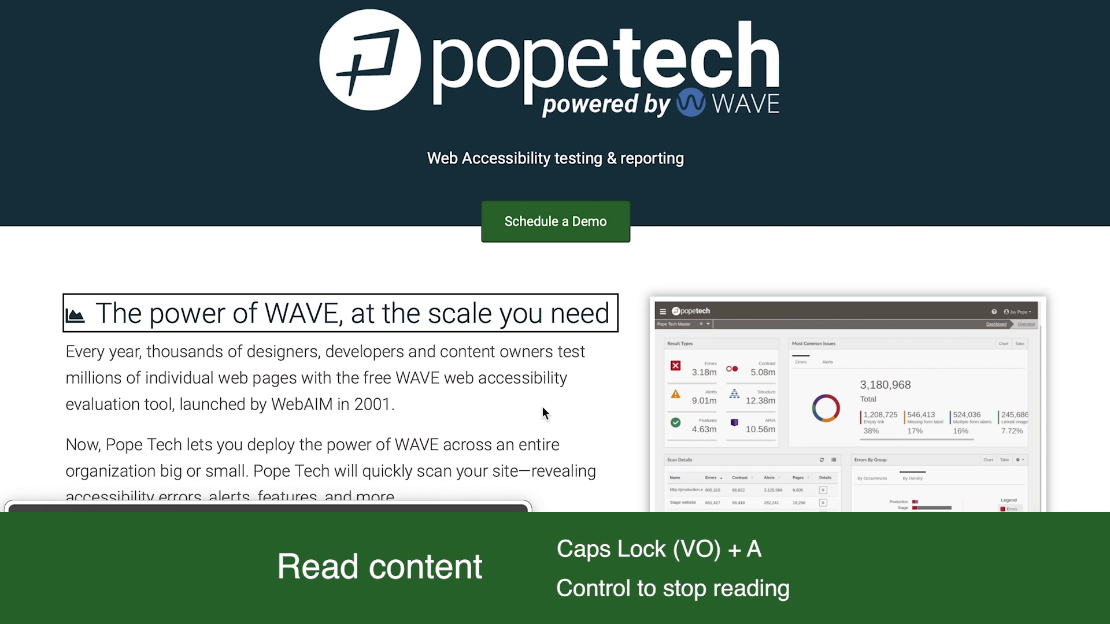
Step: Have VoiceOver read the page content aloud and move its cursor past Schedule a Demo to "The power of WAVE, at the scale you need"
{"action": "key", "text": "Caps_Lock+a"}
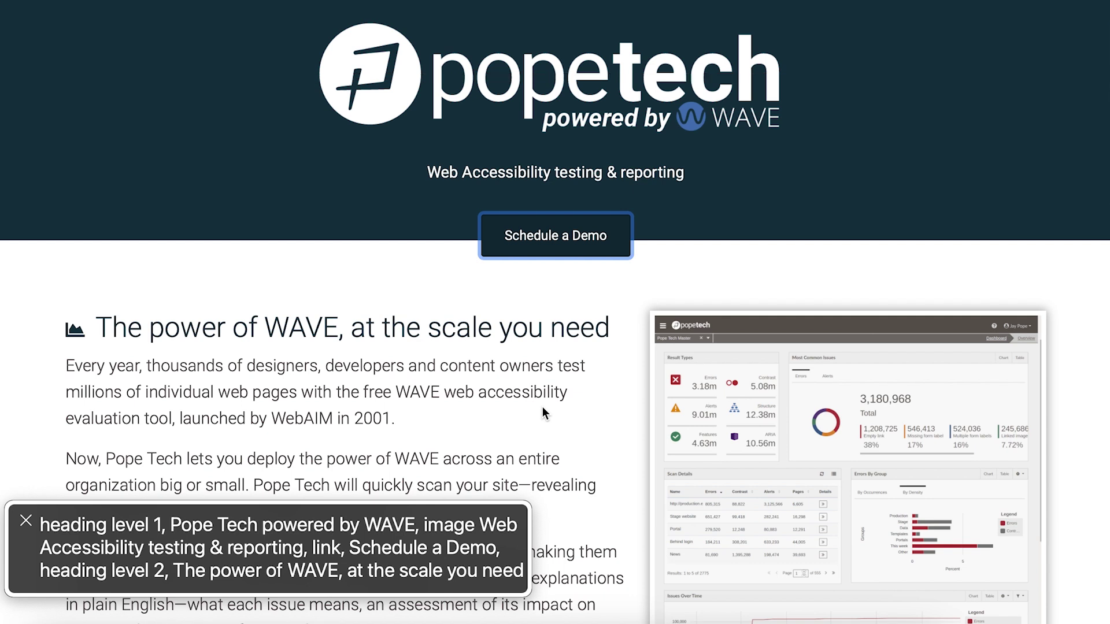
{"action": "key", "text": "ctrl+alt+Right"}
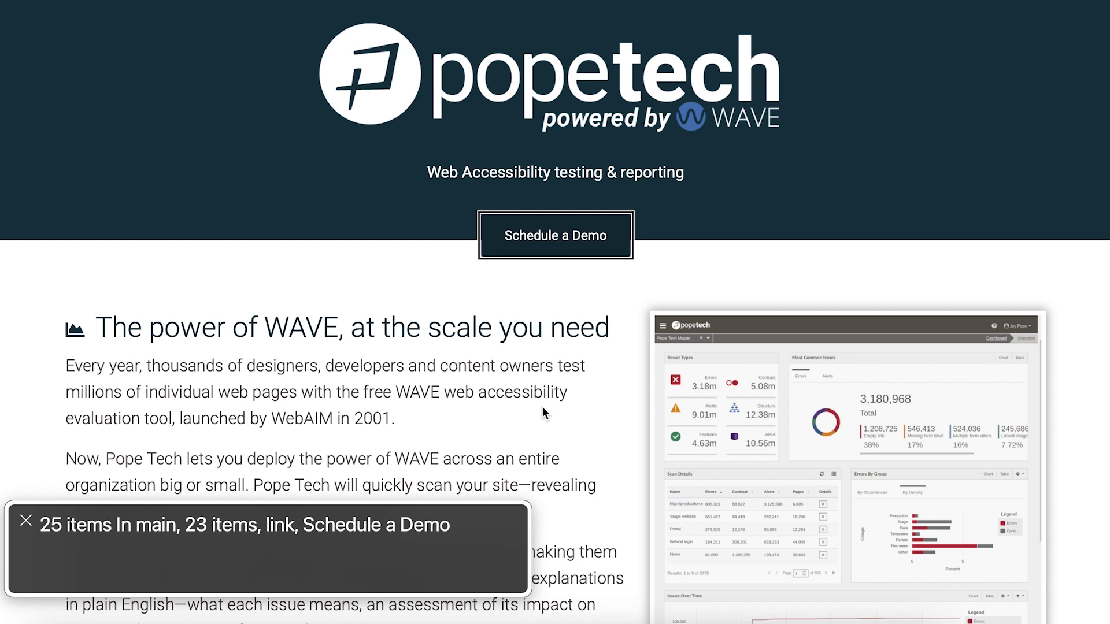
{"action": "key", "text": "ctrl+alt+Right"}
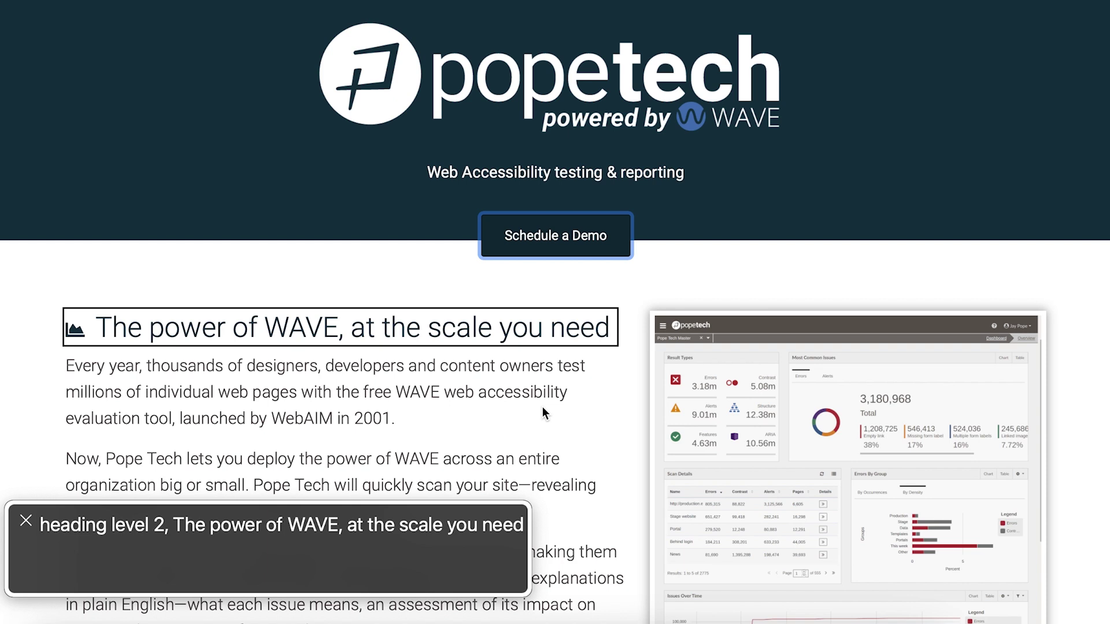
Step: Move the VoiceOver cursor through the WAVE section to the "Multiple websites?" paragraph under "Accessibility information fast"
{"action": "key", "text": "ctrl+alt+Right"}
{"action": "key", "text": "ctrl+alt+Right"}
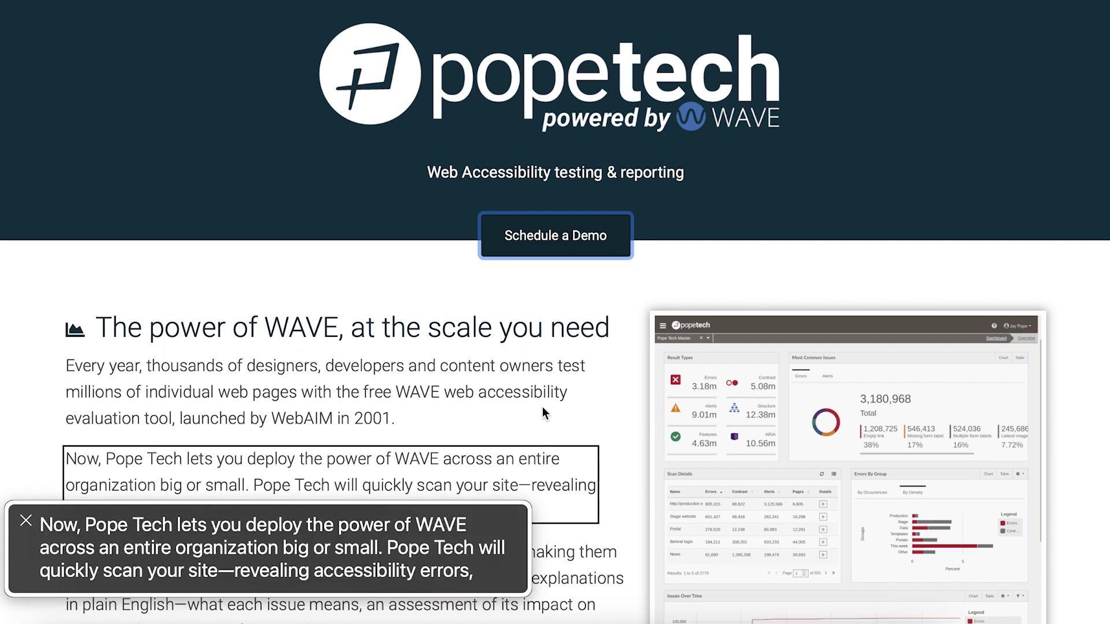
{"action": "key", "text": "ctrl+alt+Right"}
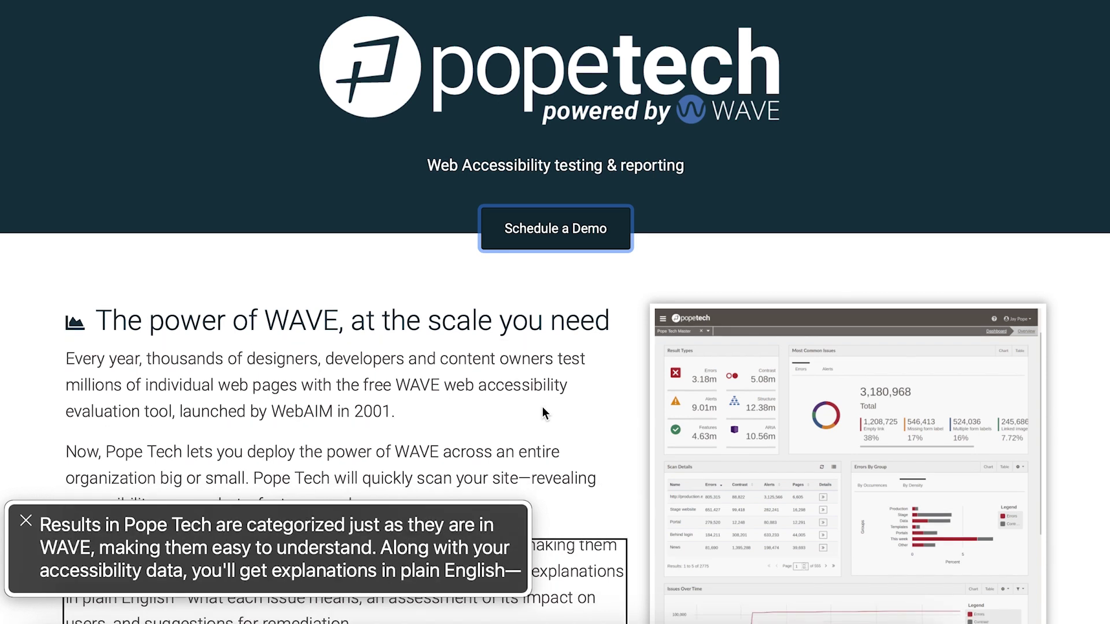
{"action": "key", "text": "ctrl+alt+Right"}
{"action": "key", "text": "ctrl+alt+Right"}
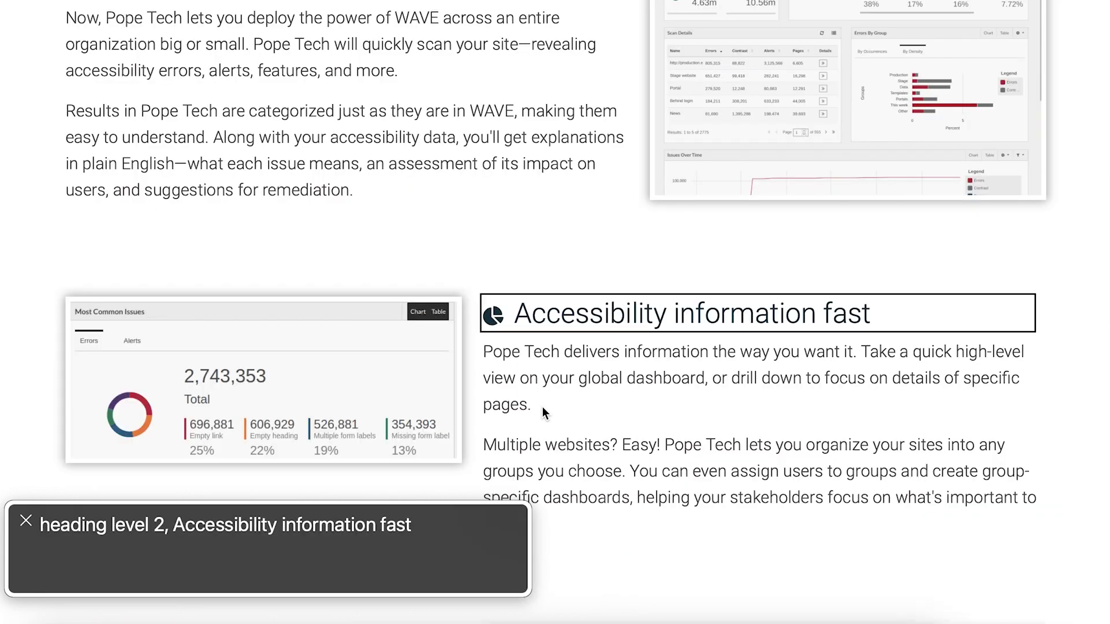
{"action": "key", "text": "ctrl+alt+Right"}
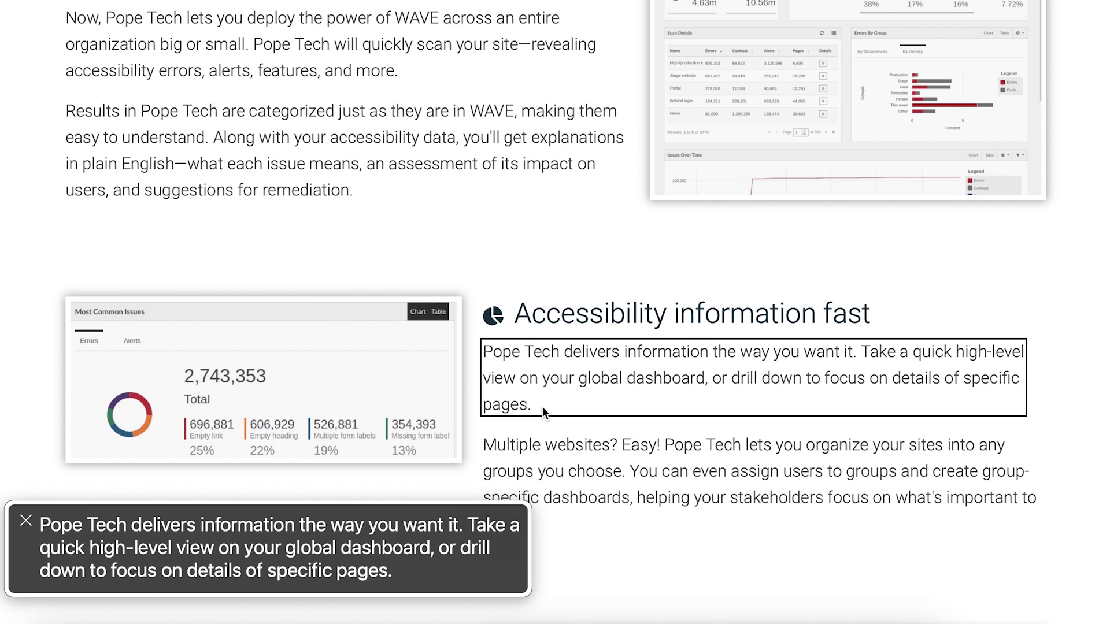
{"action": "key", "text": "ctrl+alt+Right"}
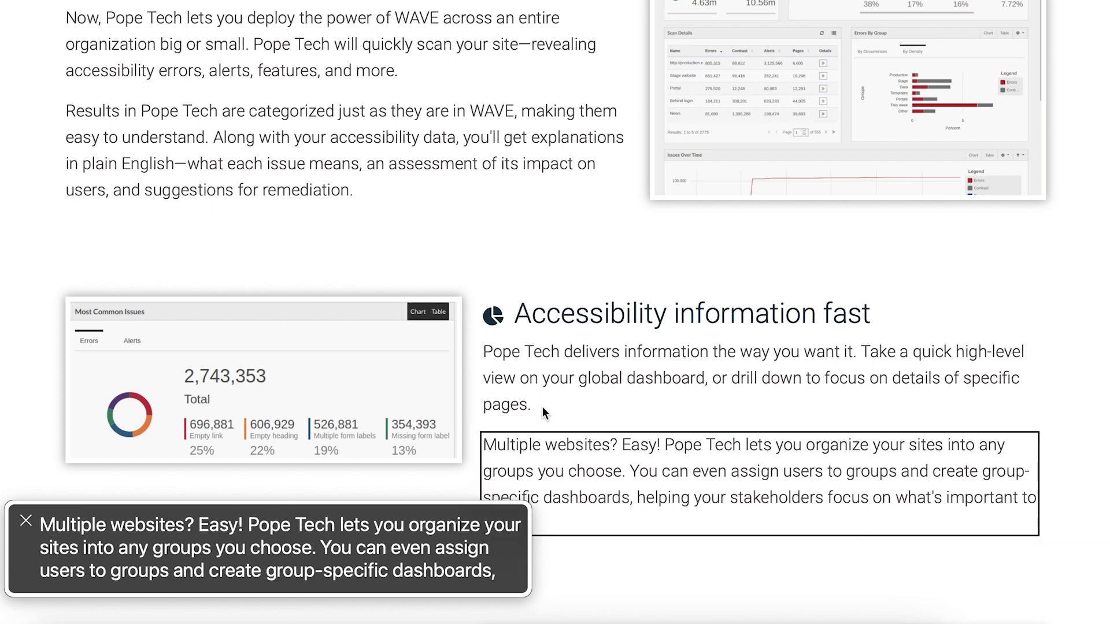
Step: Read on item by item with VoiceOver through "Quickly deploy resources" and the Pope Tech Features list to the View All Features link
{"action": "key", "text": "ctrl+alt+Right"}
{"action": "key", "text": "ctrl+alt+Right"}
{"action": "key", "text": "ctrl+alt+Right"}
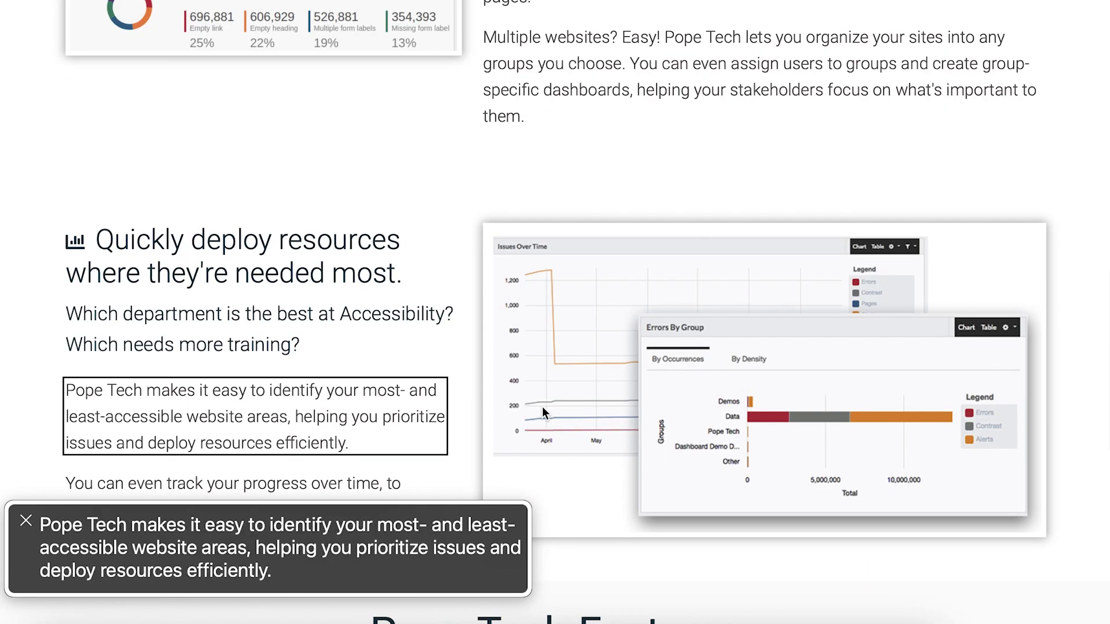
{"action": "key", "text": "ctrl+alt+Right"}
{"action": "key", "text": "ctrl+alt+Right"}
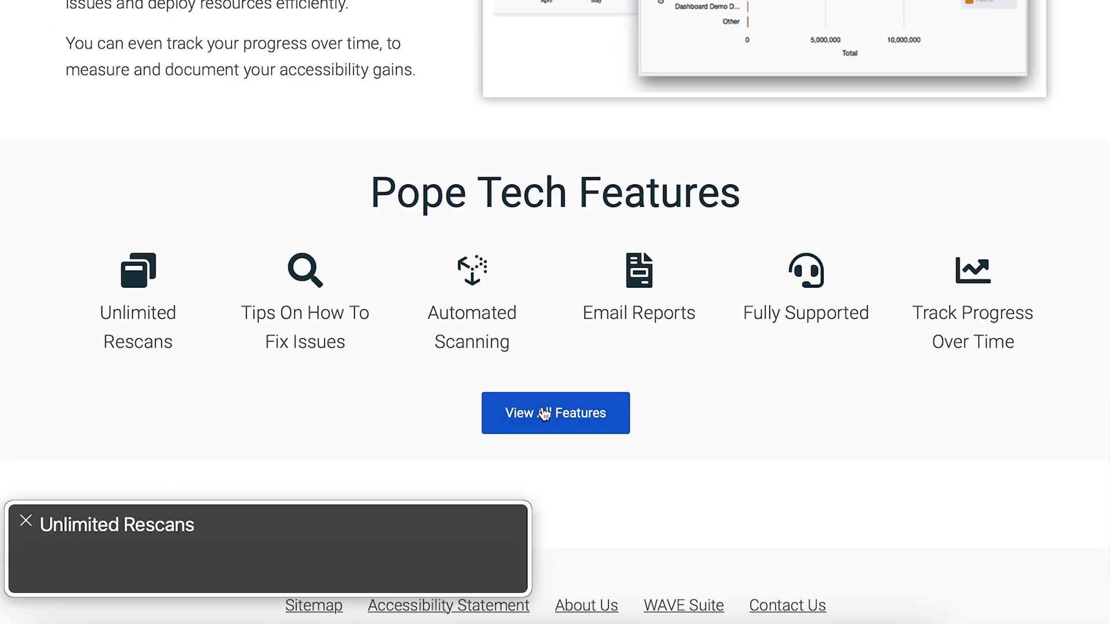
{"action": "key", "text": "ctrl+alt+Right"}
{"action": "key", "text": "ctrl+alt+Right"}
{"action": "key", "text": "ctrl+alt+Right"}
{"action": "key", "text": "ctrl+alt+Right"}
{"action": "key", "text": "ctrl+alt+Right"}
{"action": "key", "text": "ctrl+alt+Right"}
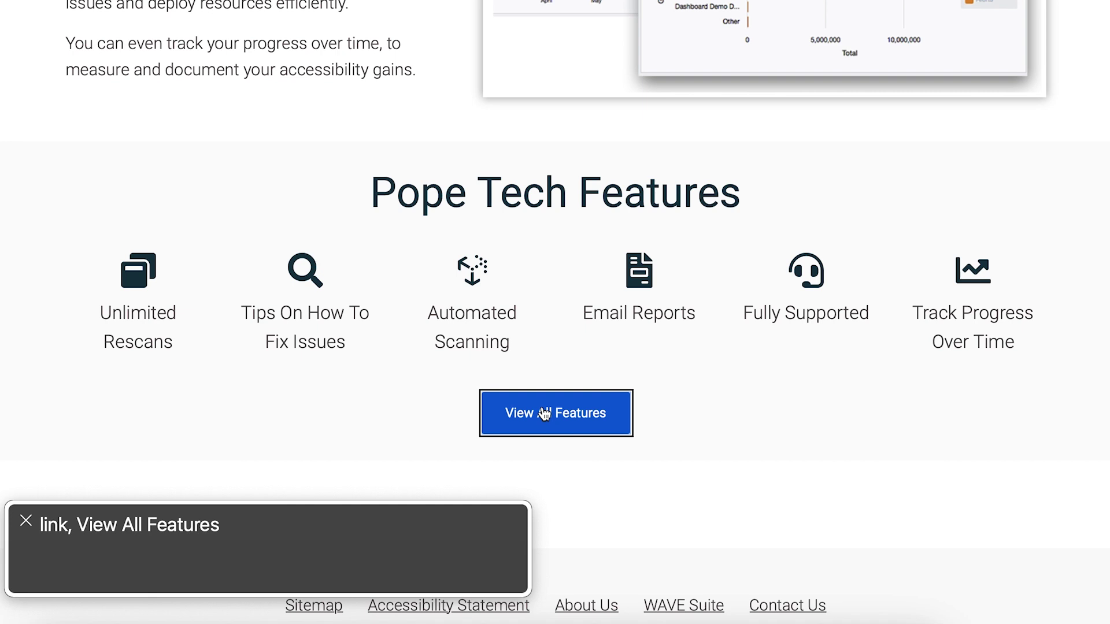